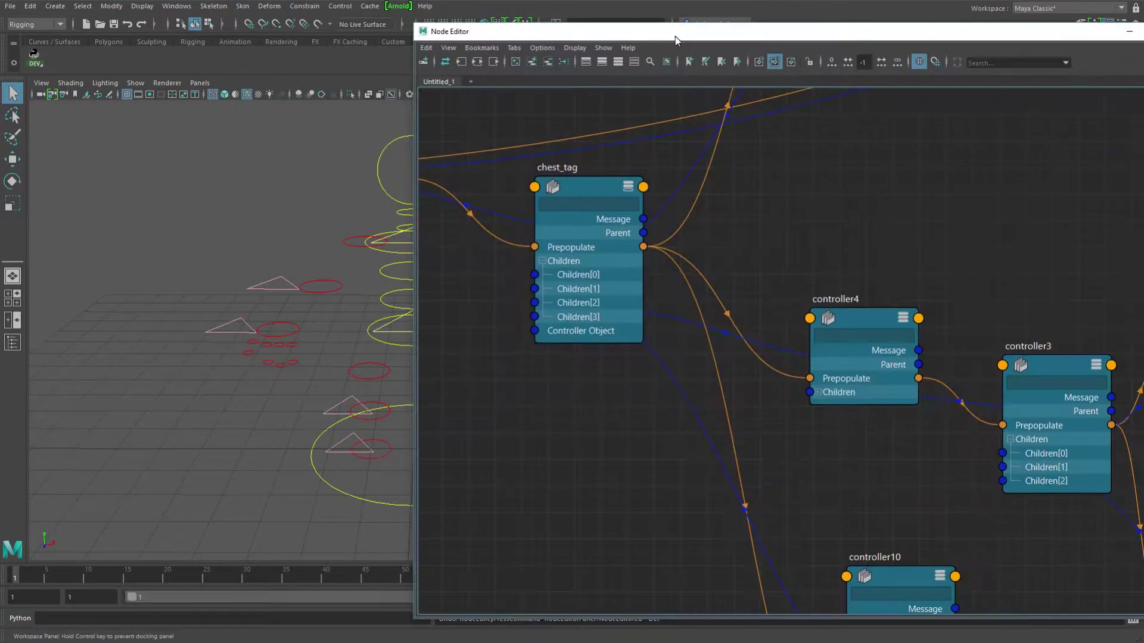
Step: Move the Node Editor over the viewport and rearrange the controller10, controller3 and controller4 tag nodes
drag(675, 26, 390, 24)
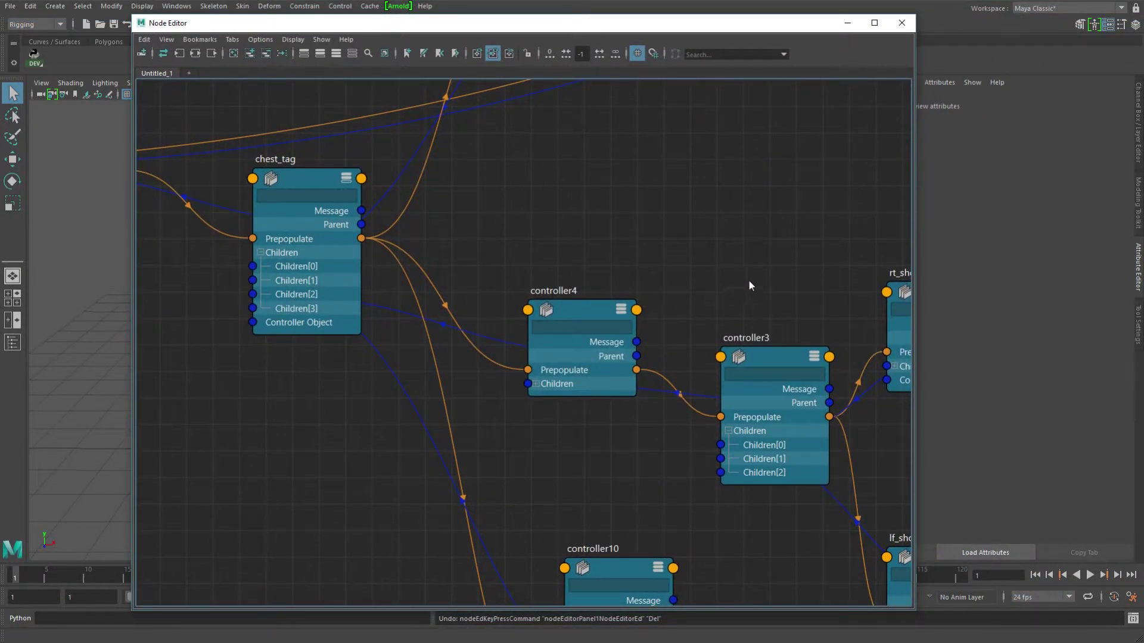
scroll(750, 280, down, 3)
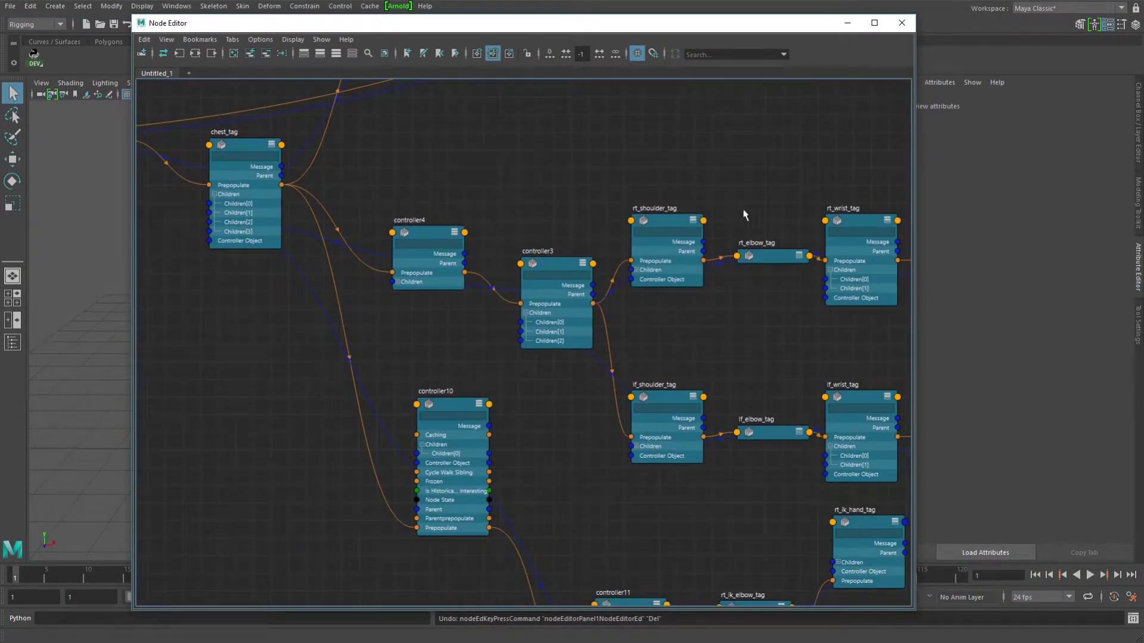
scroll(744, 209, down, 3)
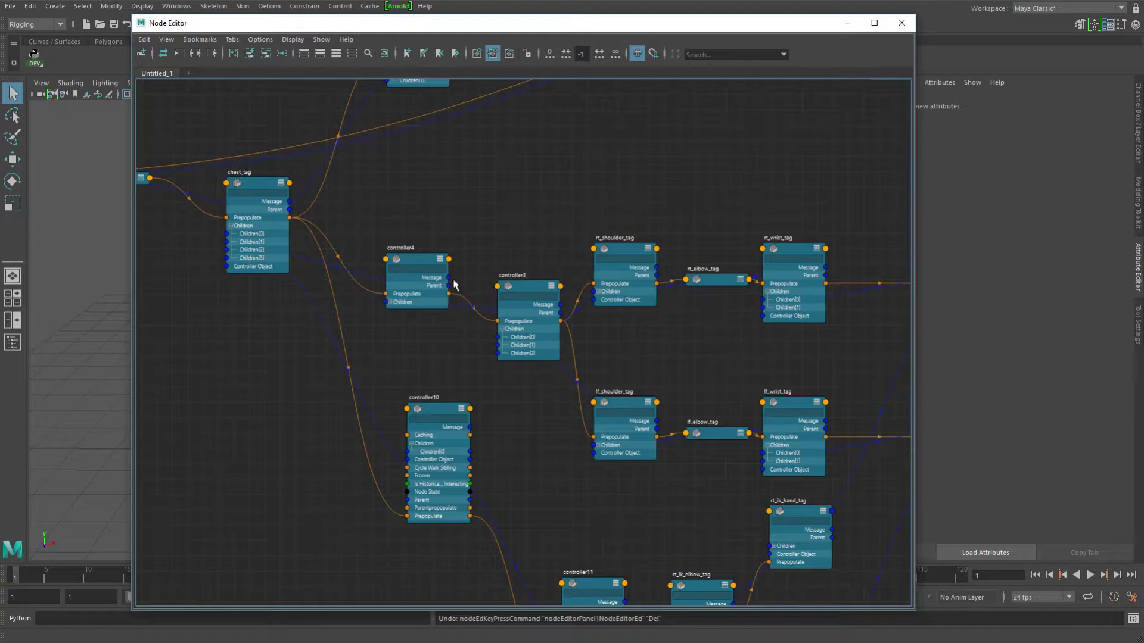
drag(434, 416, 422, 535)
middle_drag(517, 378, 562, 427)
drag(566, 351, 547, 326)
Step: Pan the tag graph to bring controller3, the shoulder tags and chest_tag into view
drag(454, 306, 441, 281)
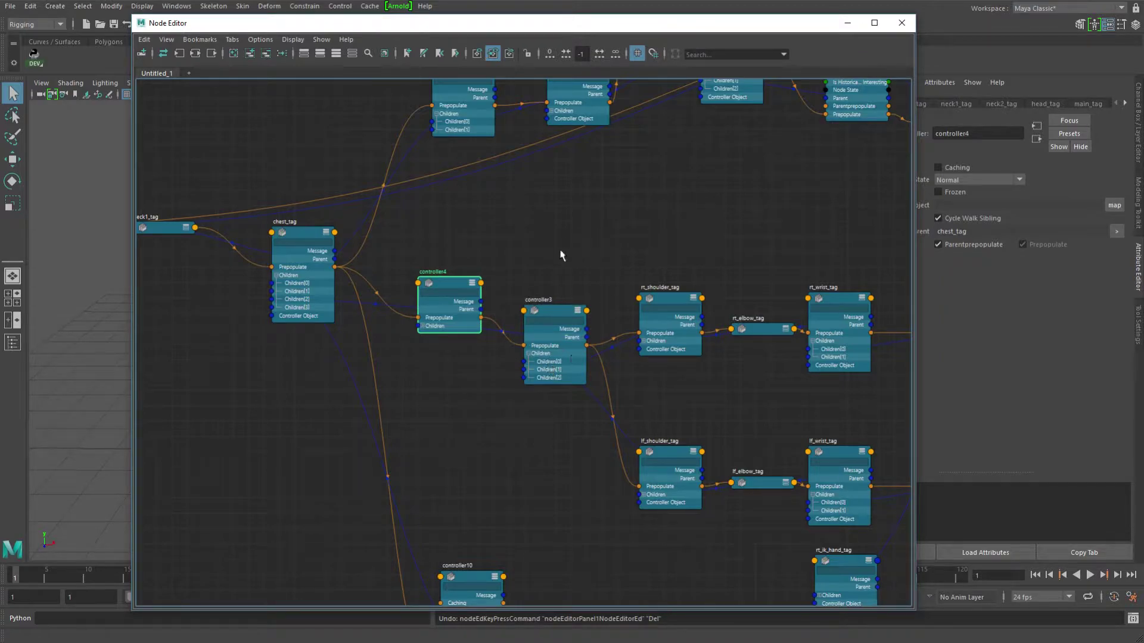
middle_drag(533, 411, 465, 352)
scroll(557, 366, up, 3)
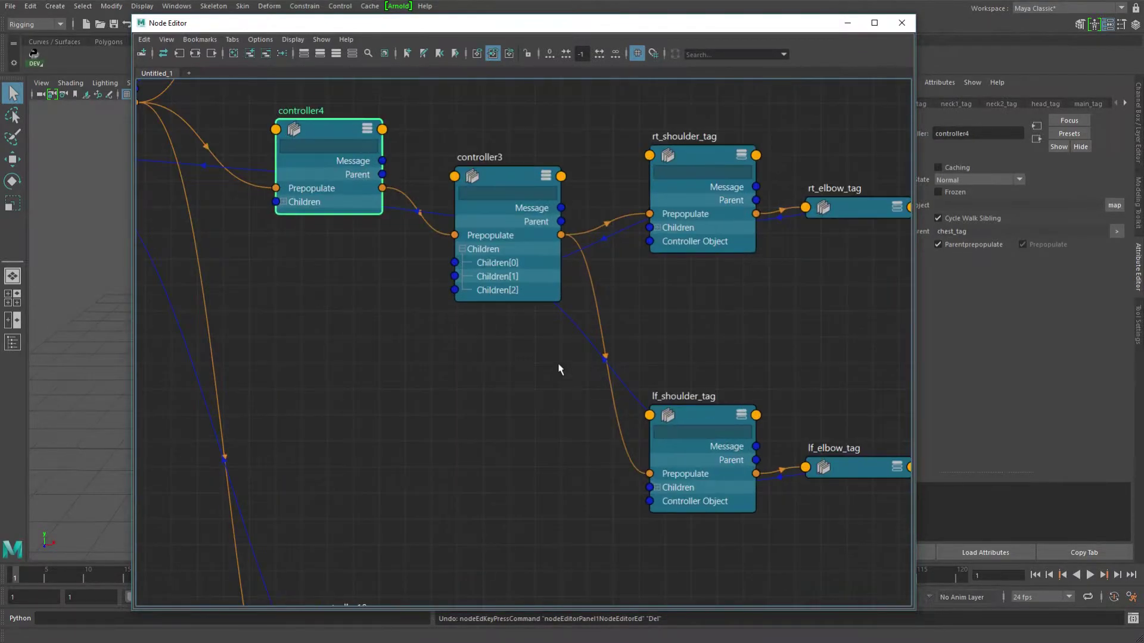
middle_drag(557, 366, 590, 464)
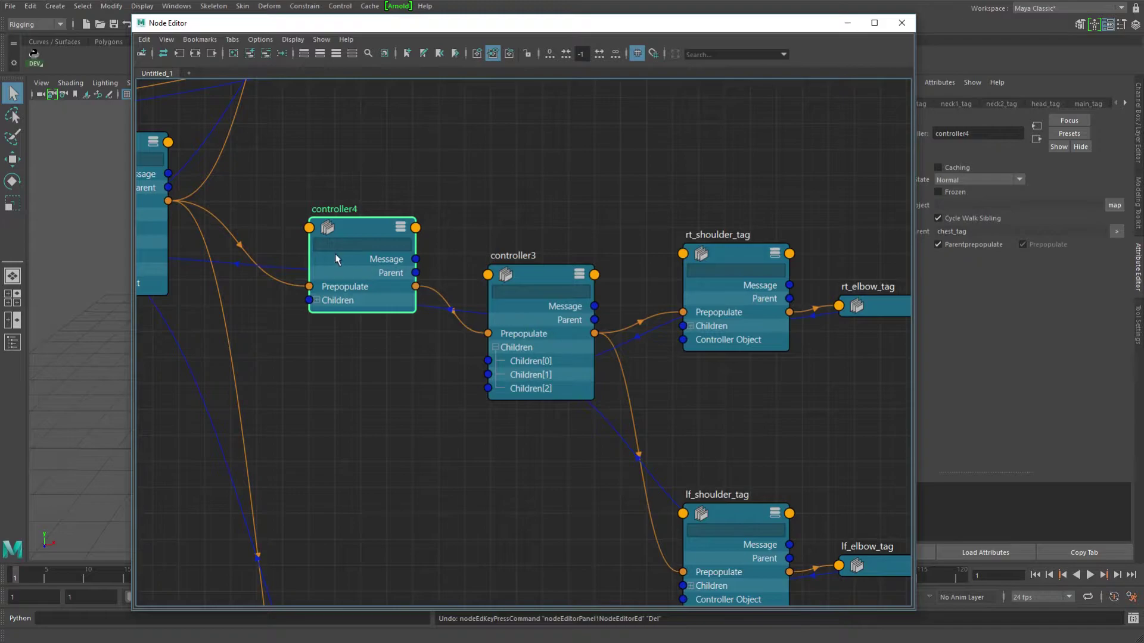
middle_drag(370, 194, 477, 296)
scroll(538, 254, down, 2)
scroll(538, 255, down, 2)
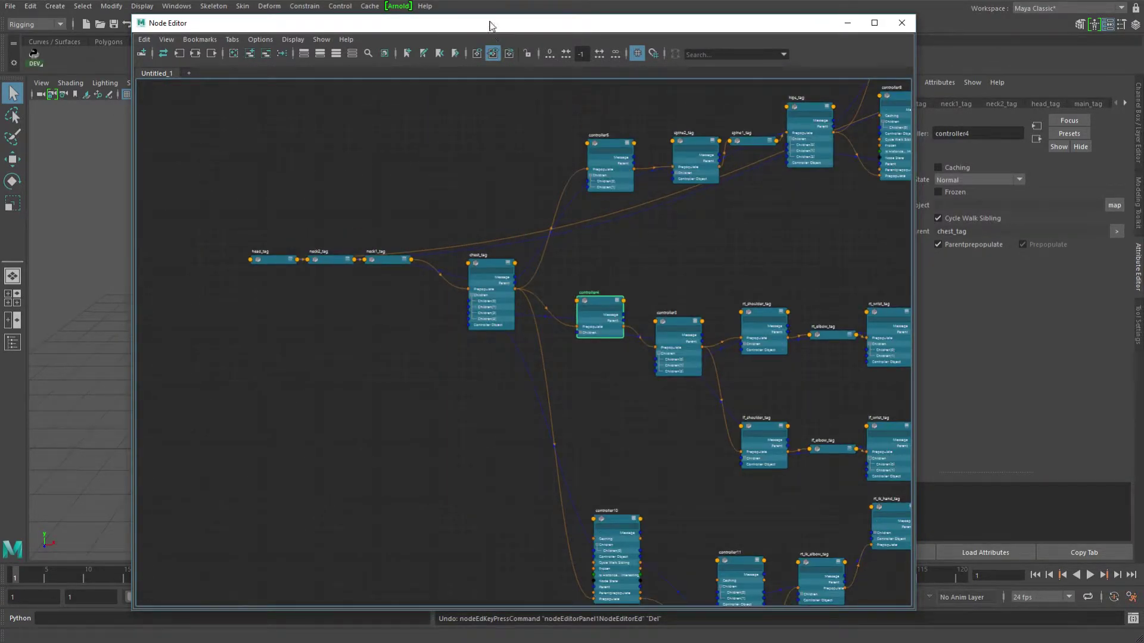
Step: Bring the Node Editor back over the viewport with the controller tag graph
click(902, 22)
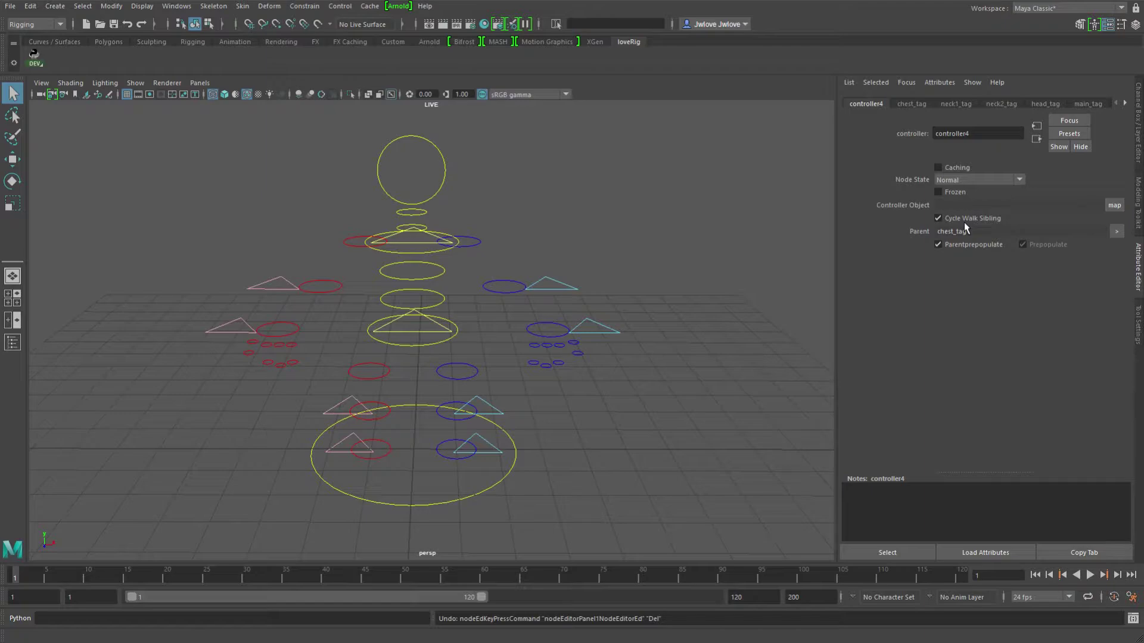
Step: Slide the controller tag graph left to inspect it
scroll(408, 286, down, 5)
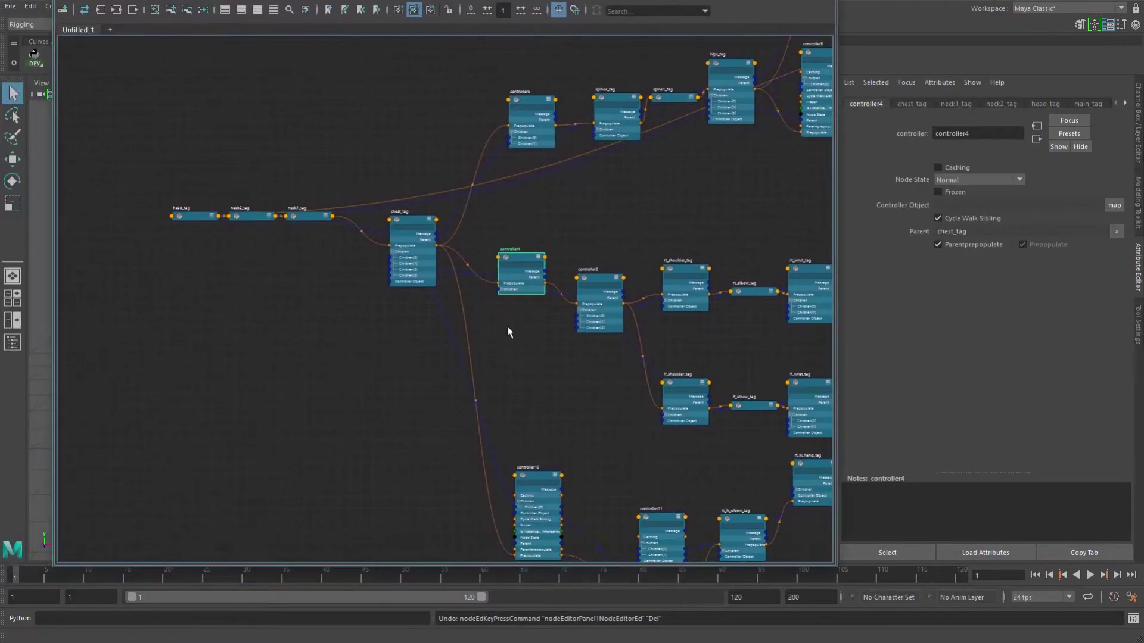
middle_drag(494, 305, 468, 306)
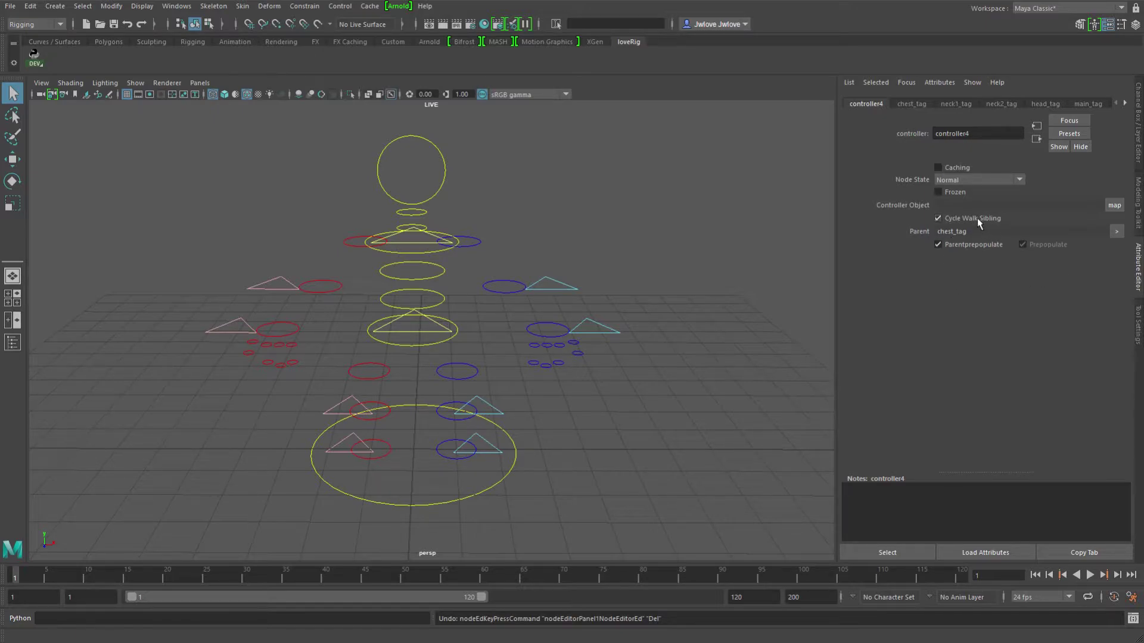
Step: Zoom toward the left hand, select lf_finger3 and pickwalk Right then Left to lf_finger3_tag
alt+right_drag(486, 353, 670, 396)
alt+middle_drag(670, 396, 532, 361)
alt+drag(532, 361, 635, 373)
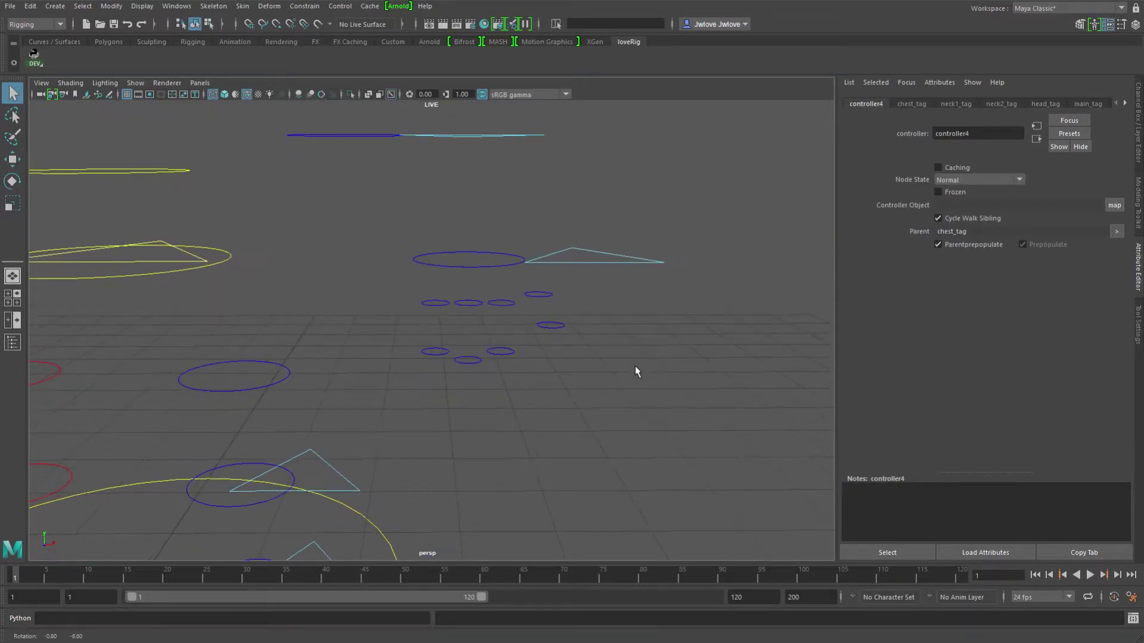
click(423, 303)
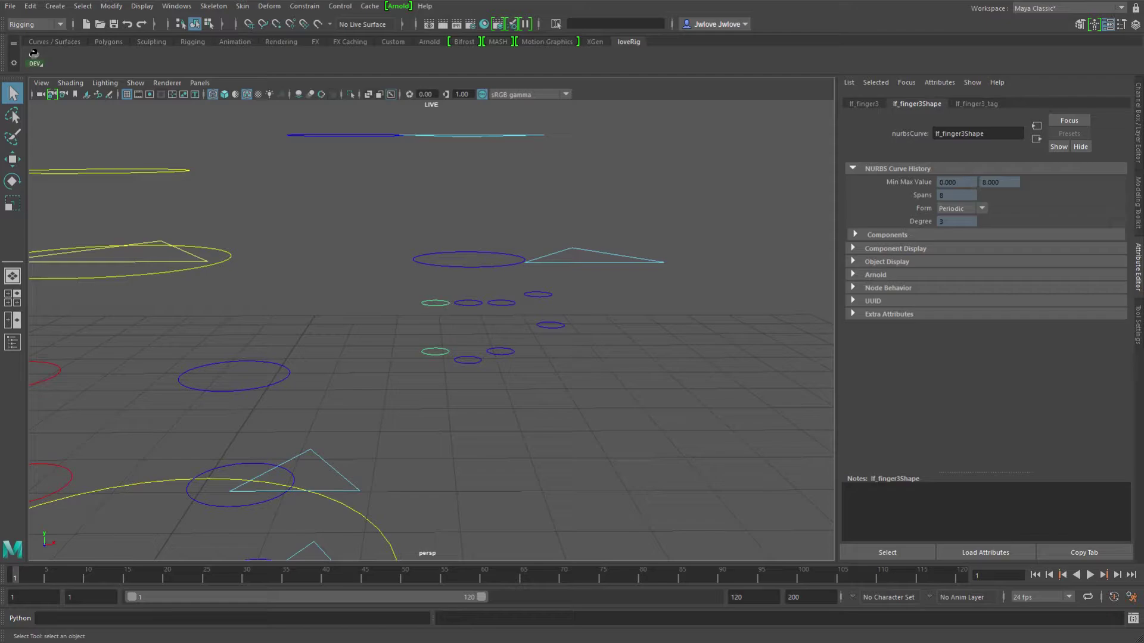
key(Right)
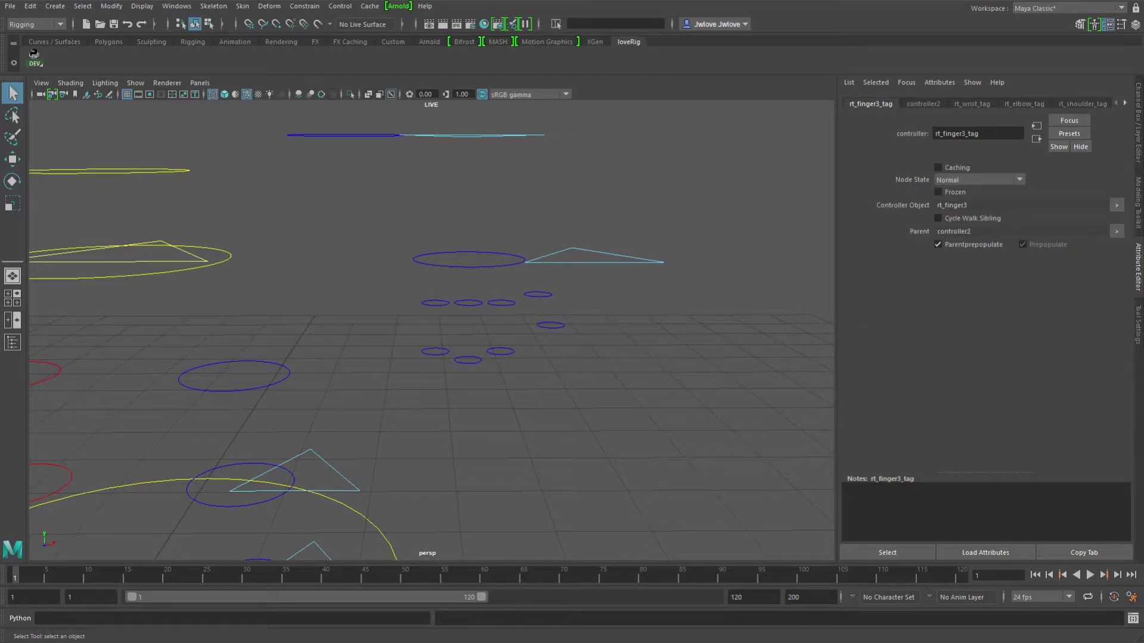
key(Left)
Step: Select lf_finger1, the left thumb, the finger-tip controls and the left wrist in turn
click(434, 302)
click(537, 293)
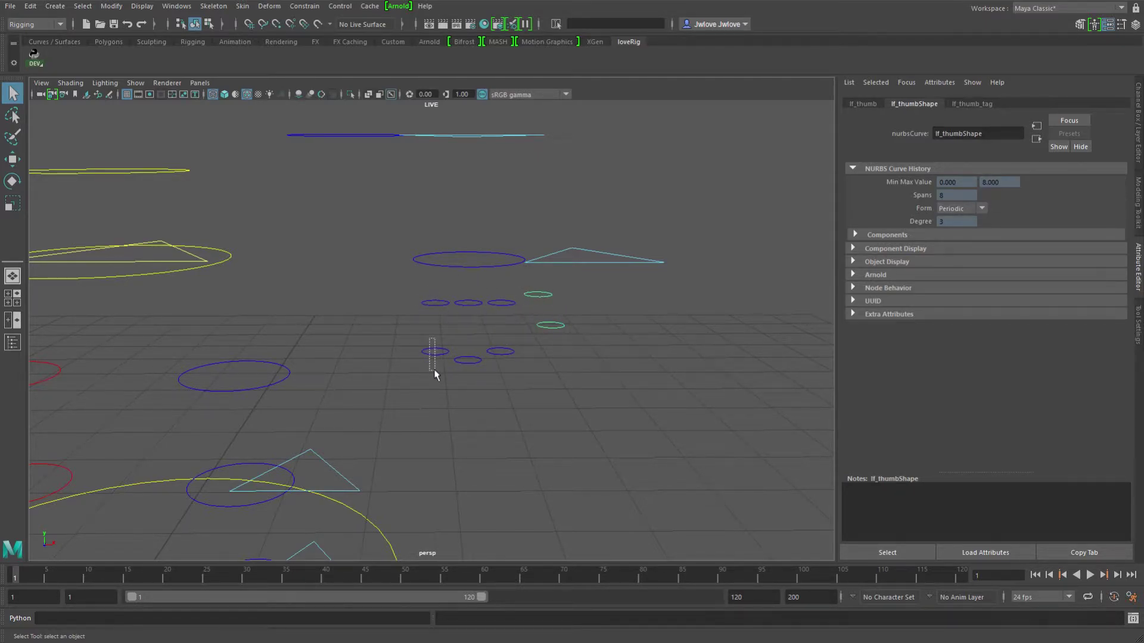
click(435, 352)
click(467, 360)
click(500, 352)
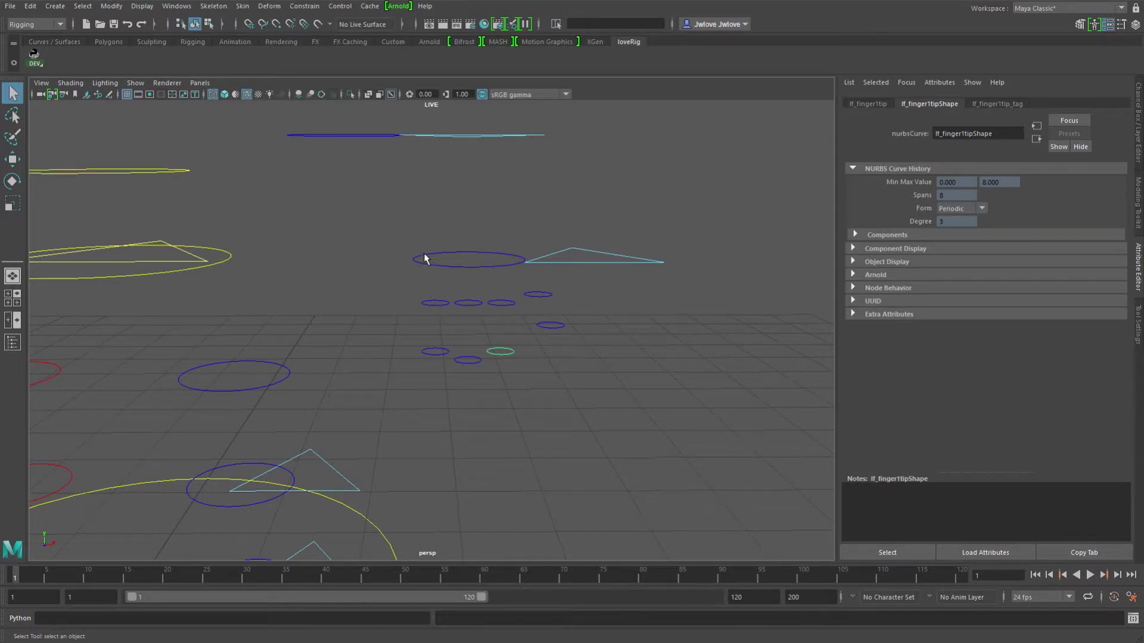
drag(381, 198, 435, 265)
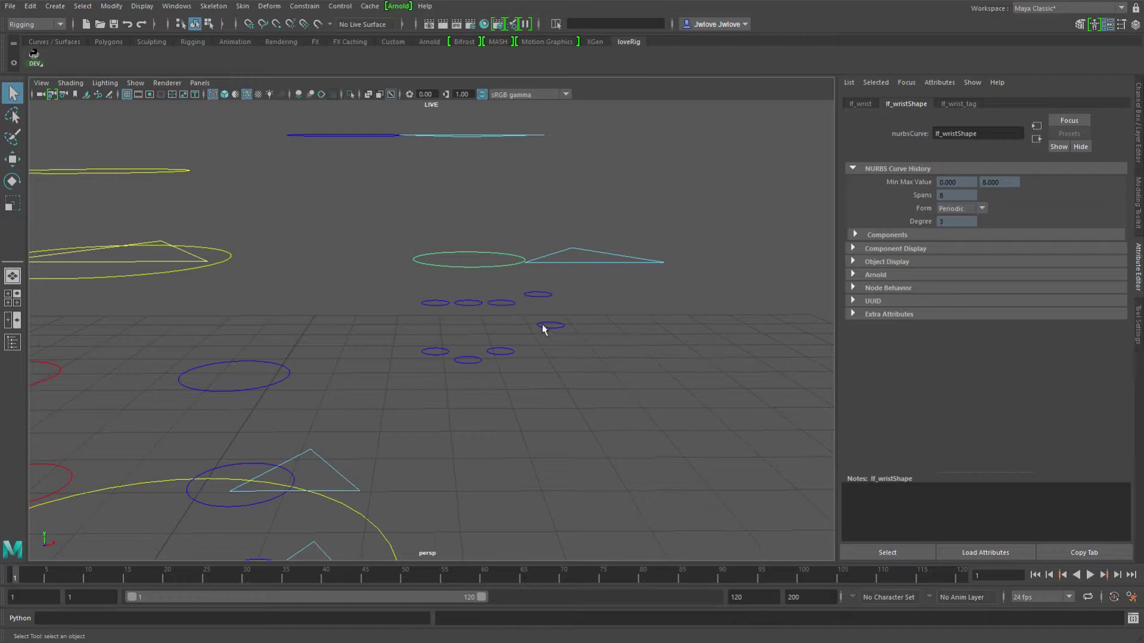
Step: Select lf_finger3, lf_finger2, lf_finger1 and the left thumb, then pickwalk Down from the thumb
click(437, 306)
click(467, 303)
click(500, 303)
click(538, 295)
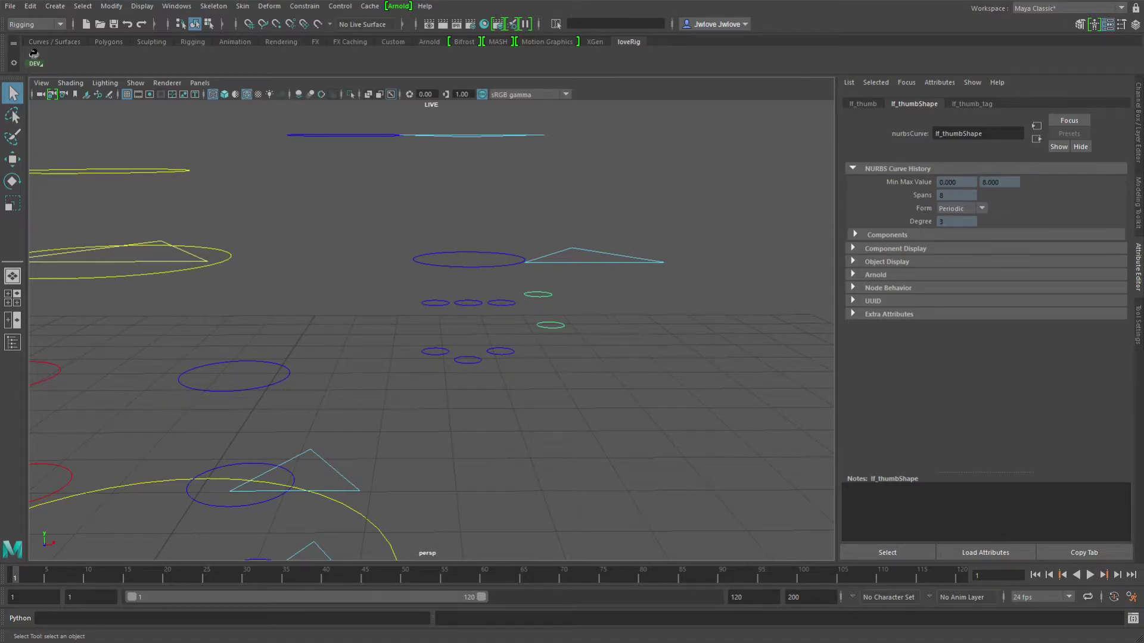
key(Down)
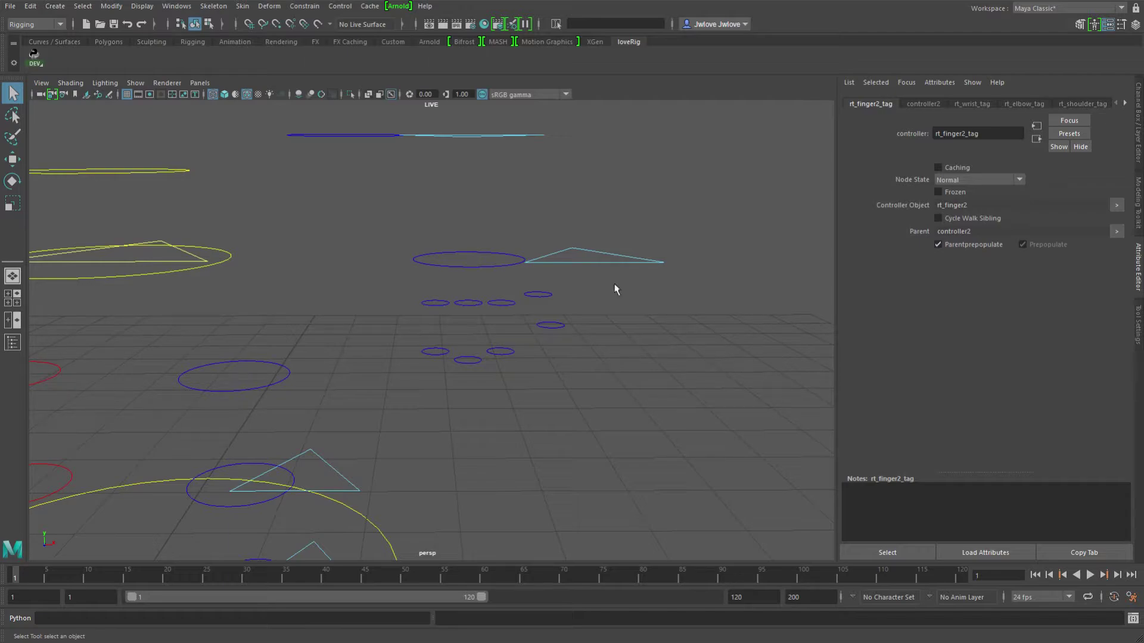
Step: Select the left IK hand, the left wrist and the IK hand again, ending on the left IK elbow
alt+middle_drag(672, 286, 651, 409)
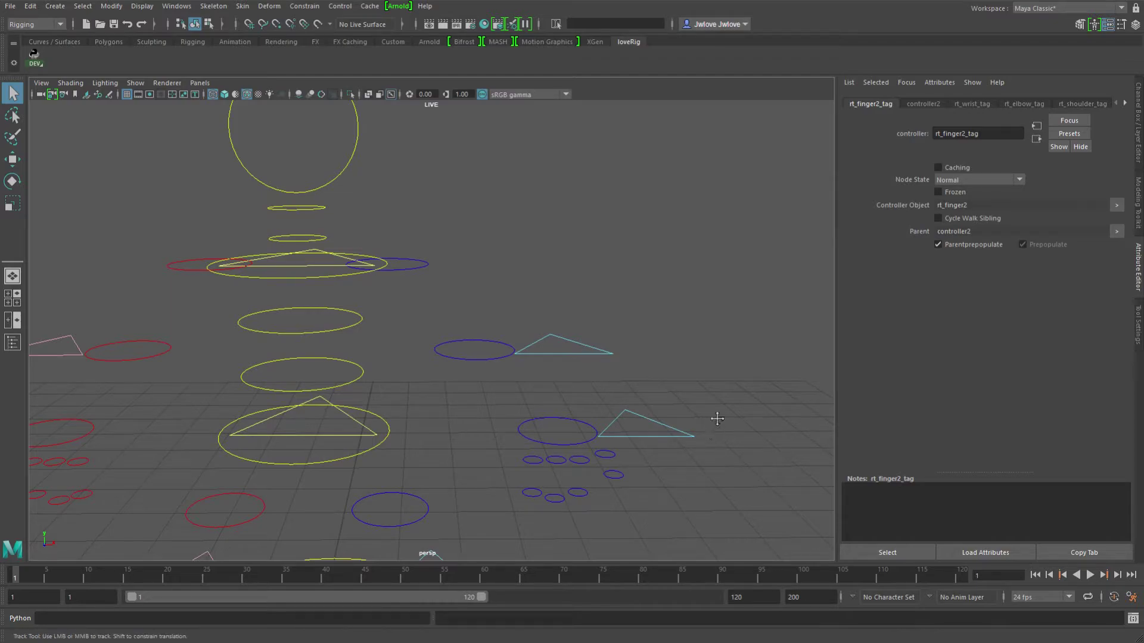
alt+middle_drag(715, 416, 623, 367)
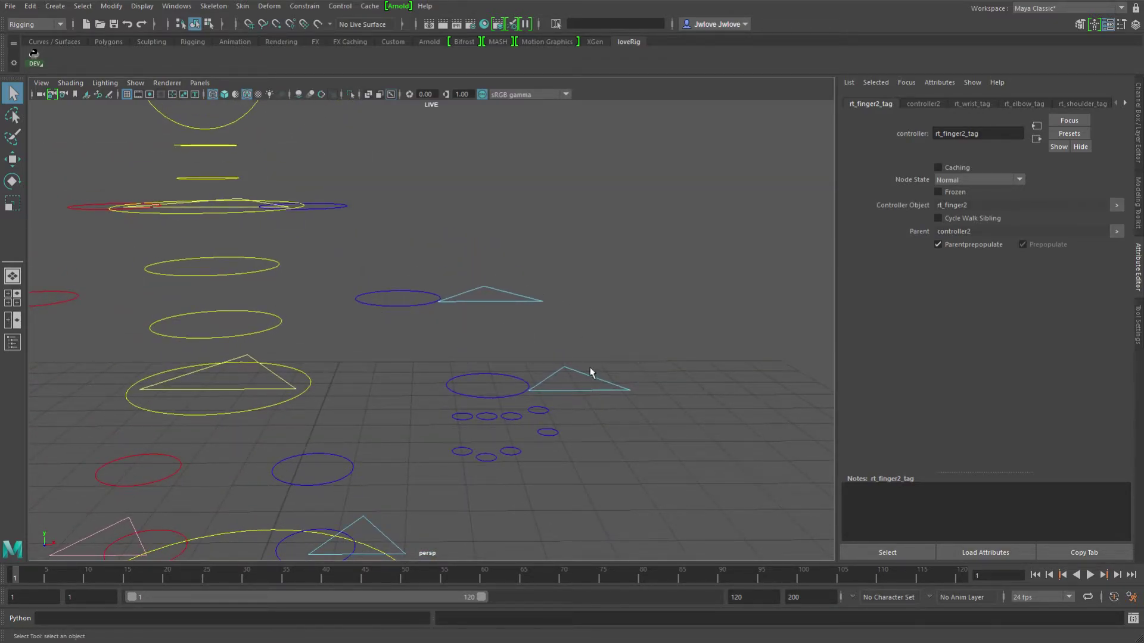
click(622, 391)
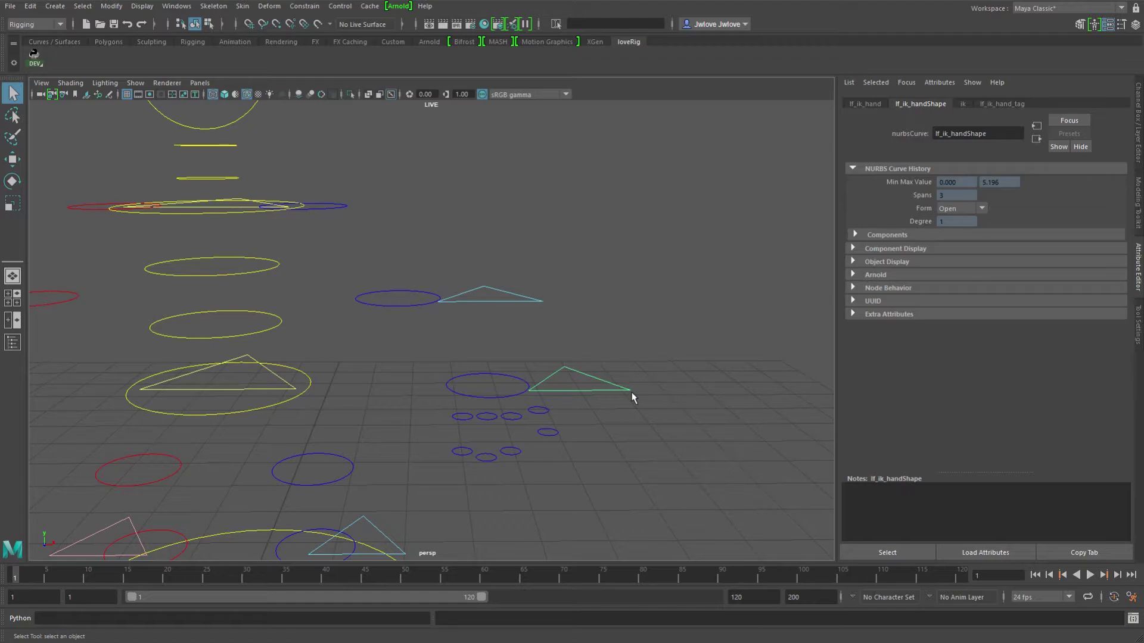
click(487, 395)
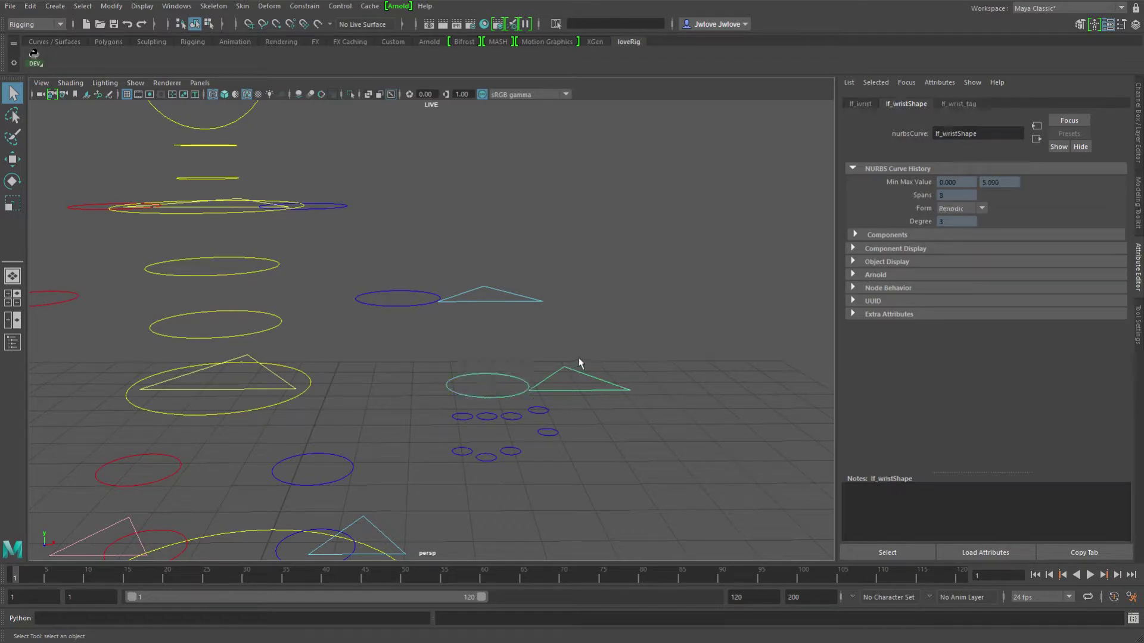
click(603, 387)
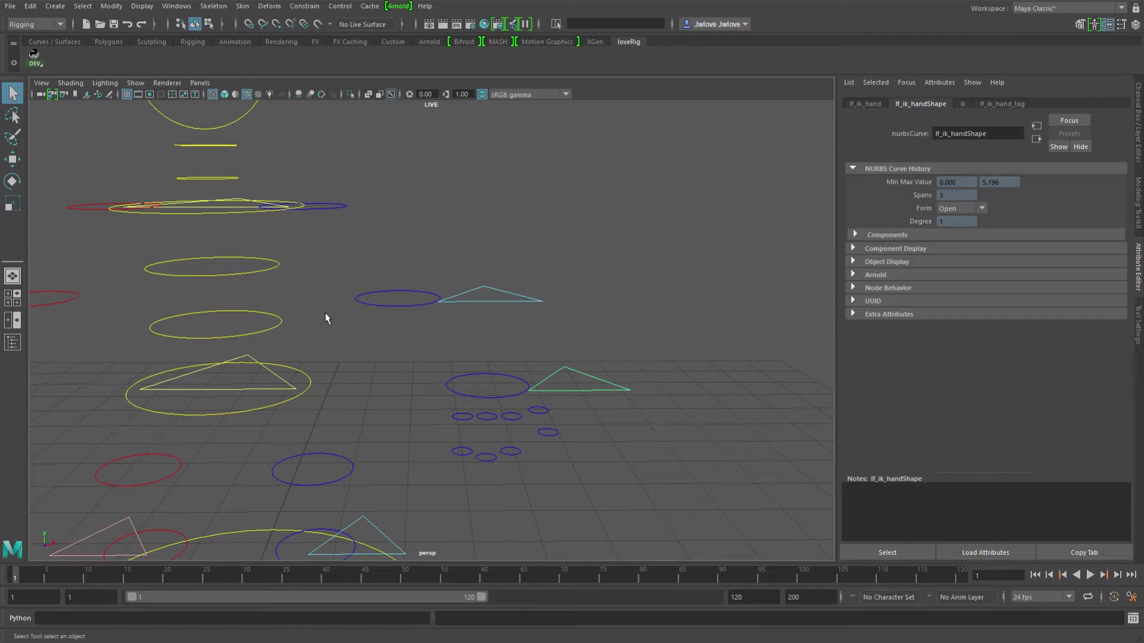
drag(567, 274, 520, 315)
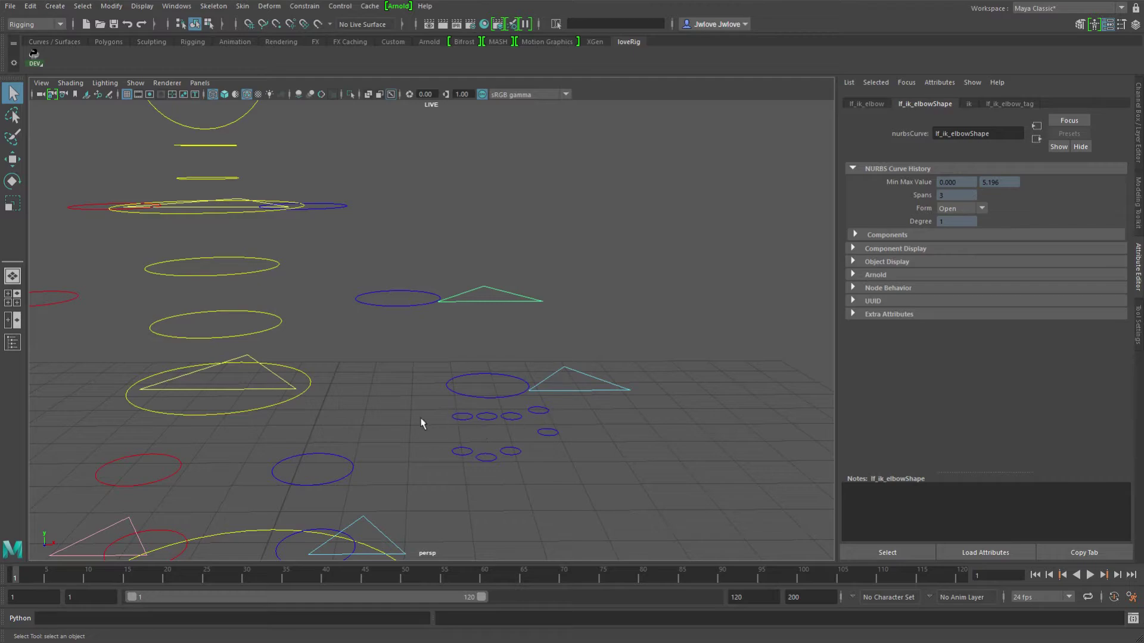
Step: Select the small left finger circles, then the left thumb, and orbit to a level view
drag(457, 408, 465, 423)
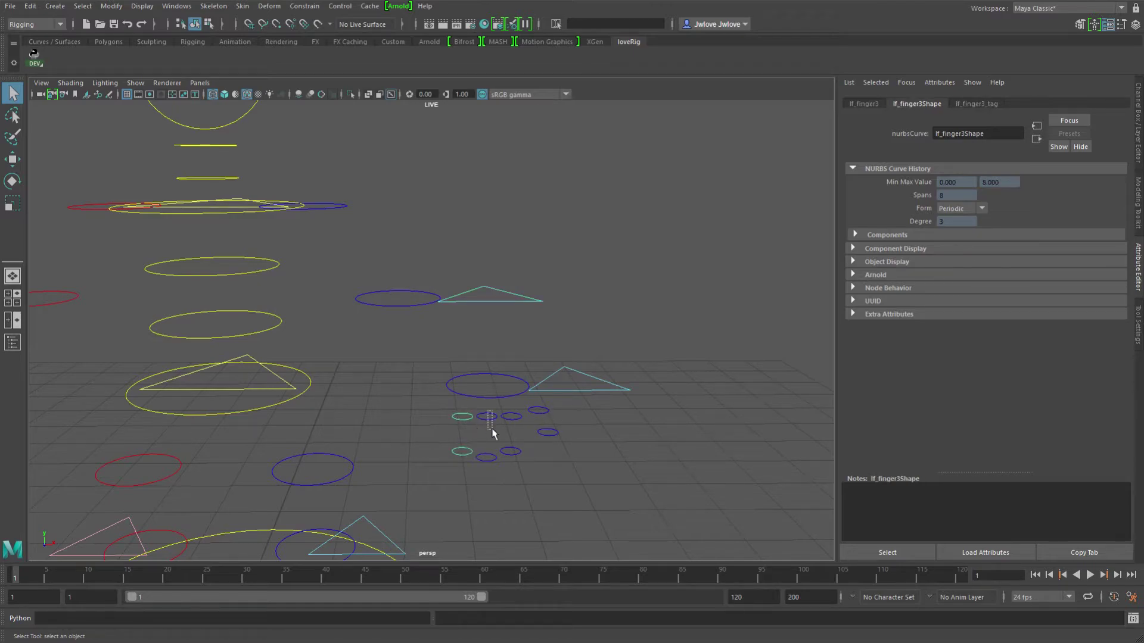
click(487, 417)
click(512, 416)
click(539, 410)
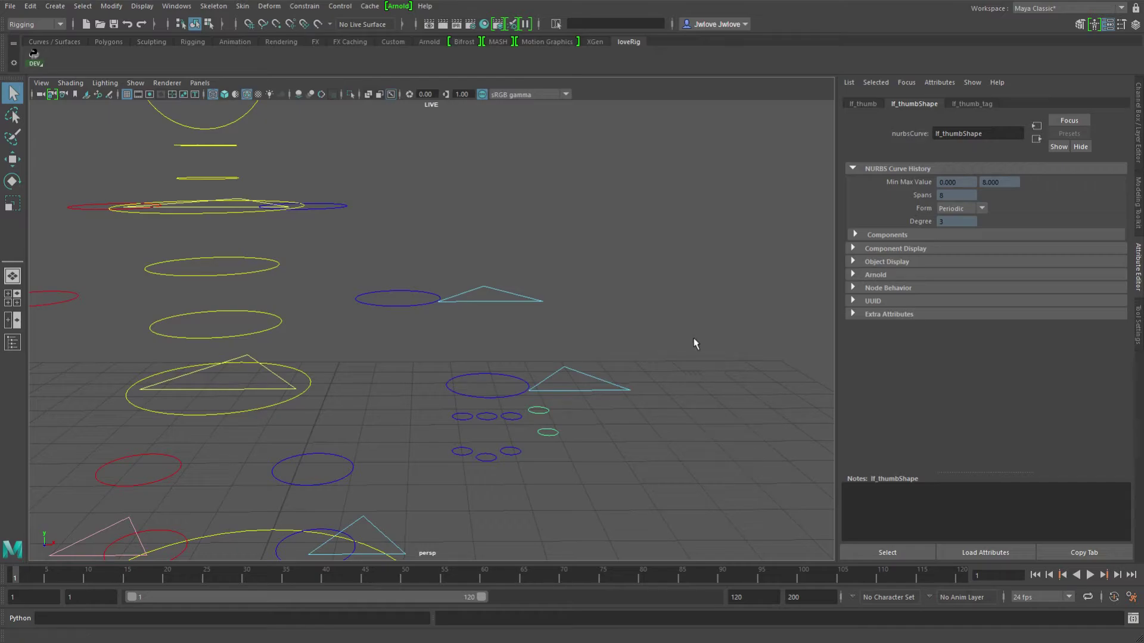
alt+drag(694, 340, 646, 265)
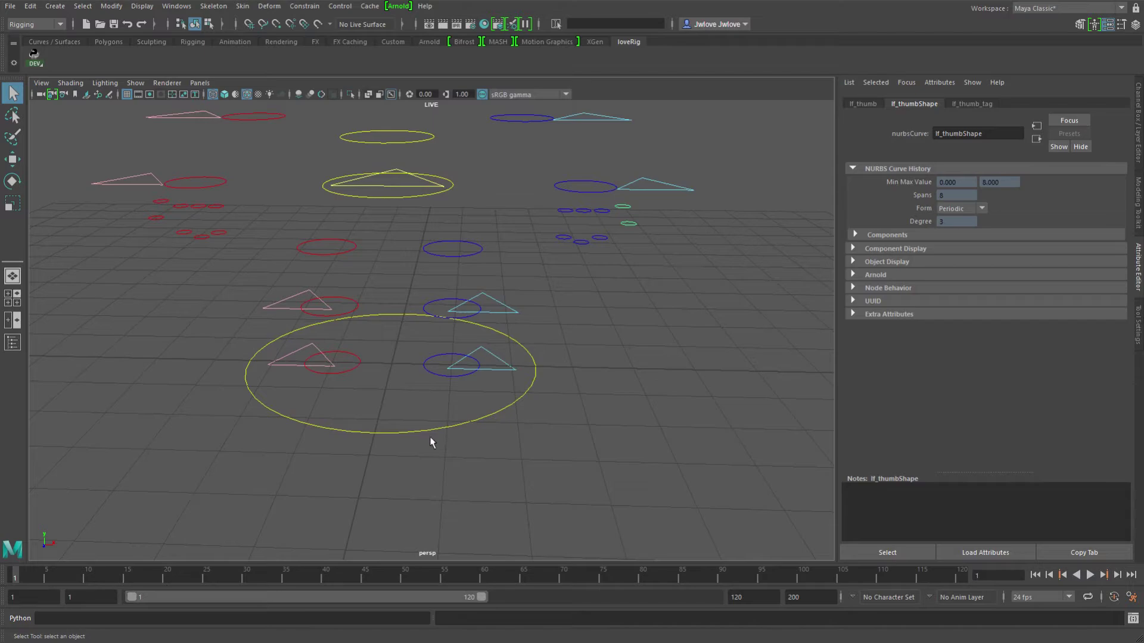
Step: Pickwalk Down from main to rt_foot, select the right IK foot, then switch to the controller help page
click(407, 433)
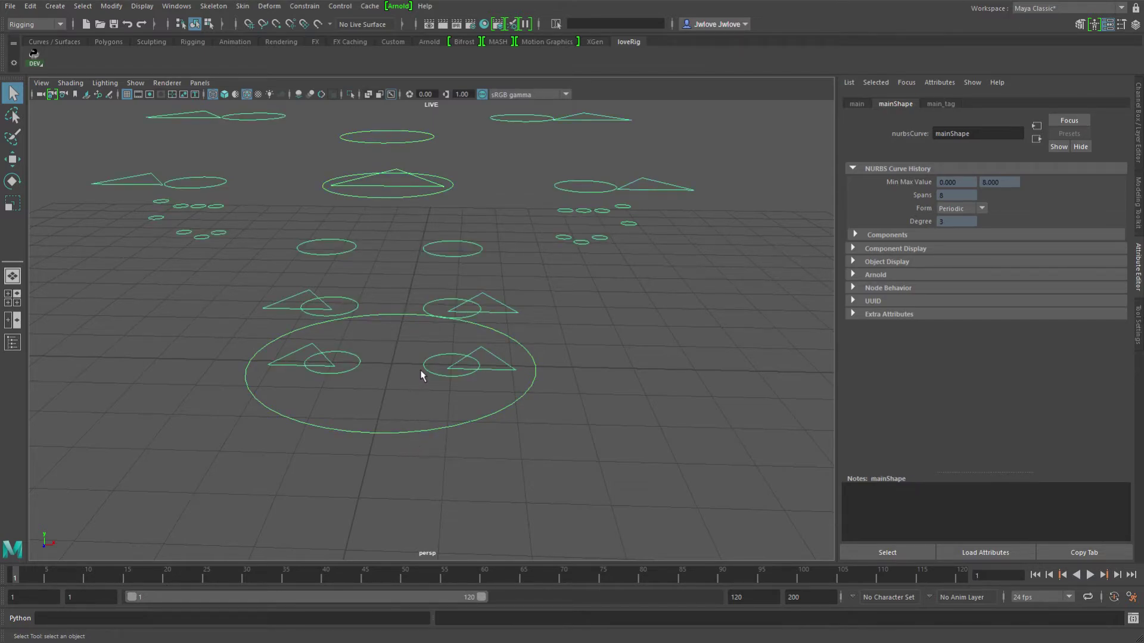
key(Down)
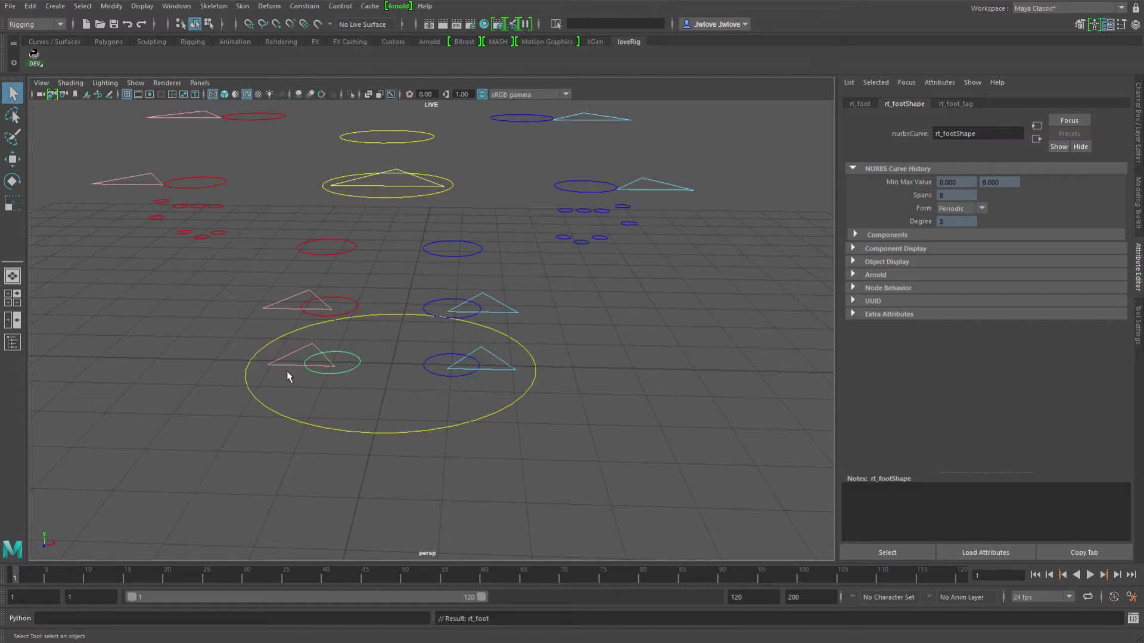
click(285, 352)
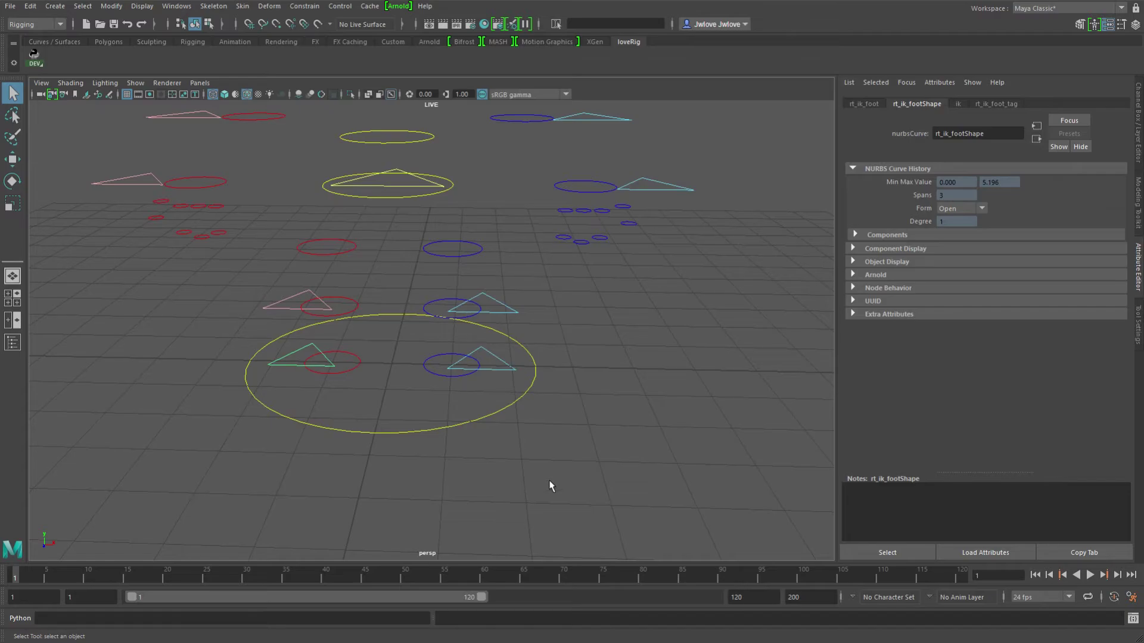
key(super+Tab)
key(super+ctrl+Right)
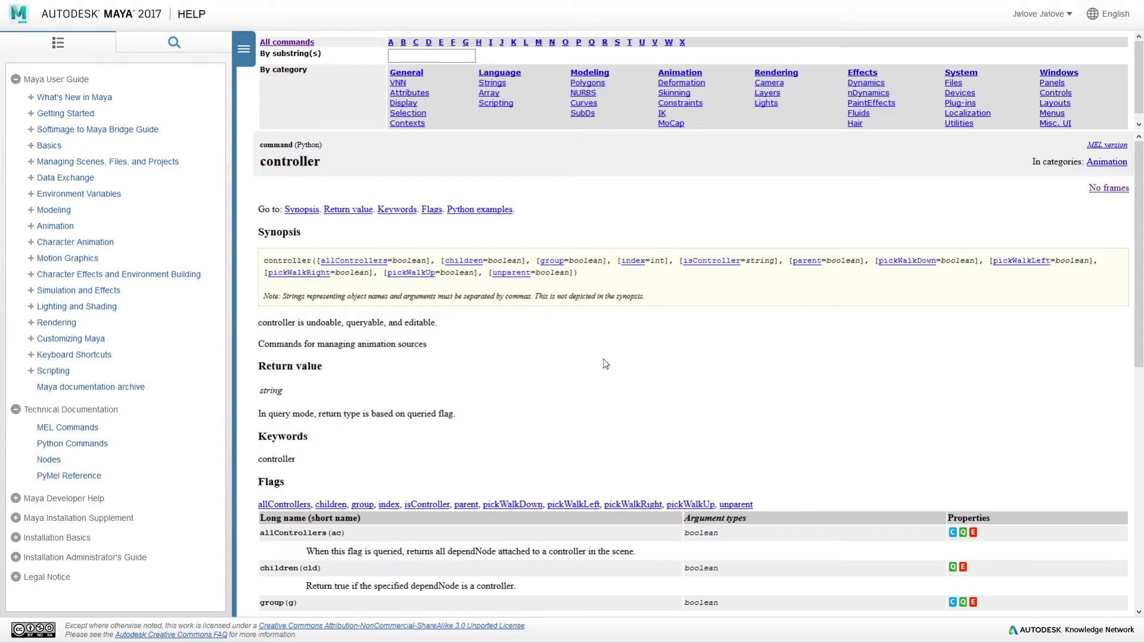
Step: Scroll to the controller command's Flags table and highlight the pickWalkDown flag
scroll(603, 359, down, 8)
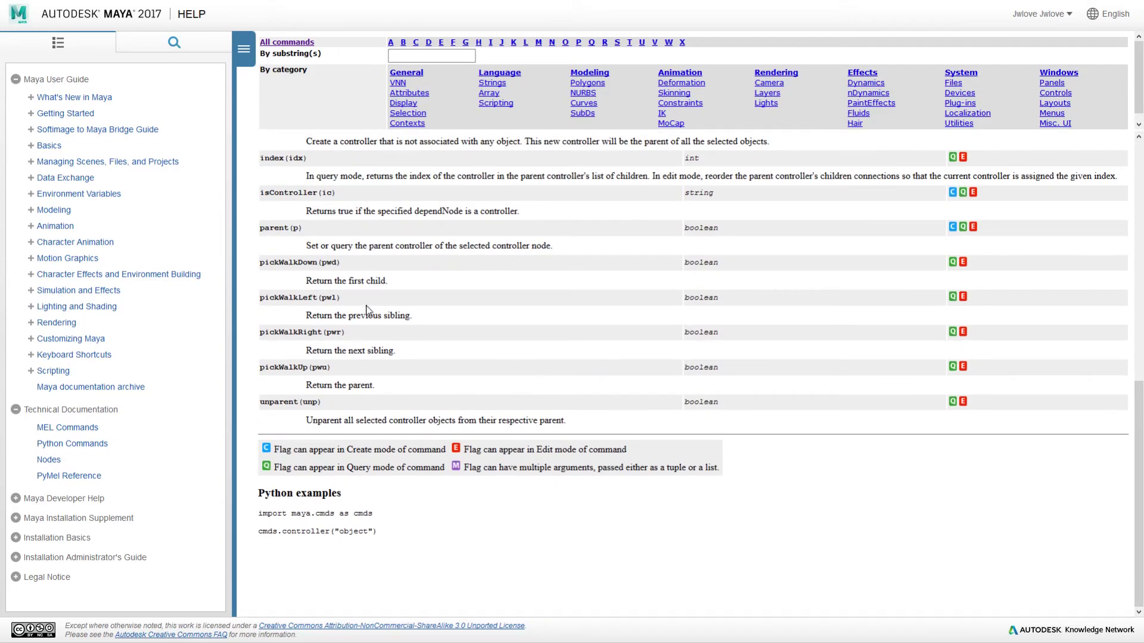
scroll(377, 298, up, 1)
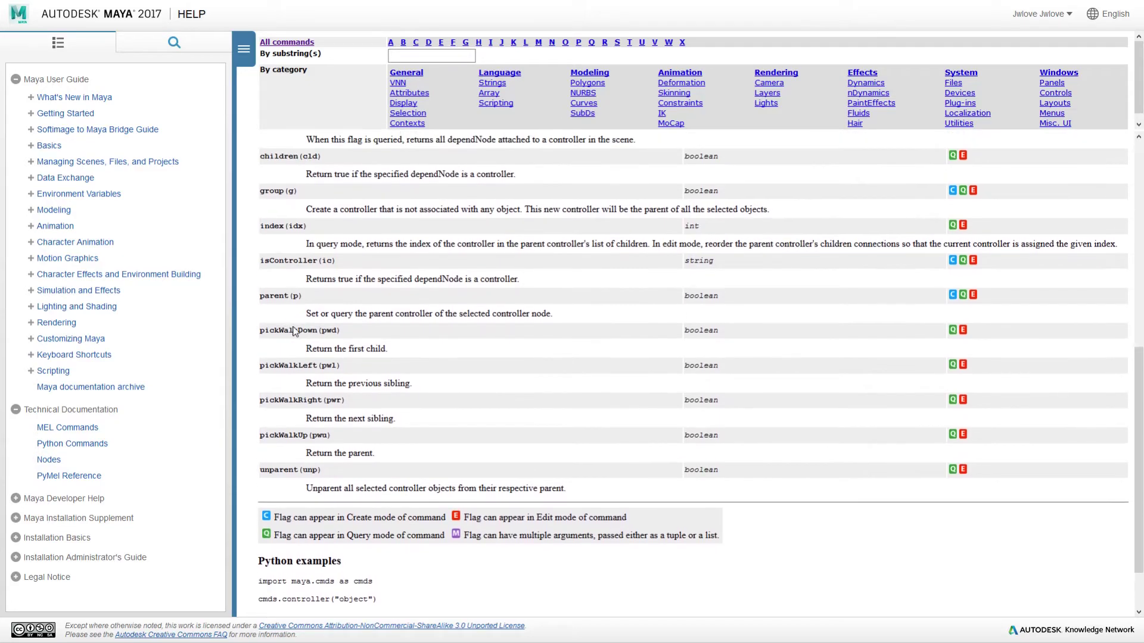
drag(270, 330, 332, 331)
Step: Return to the Maya desktop and tumble to a low front-on view of the rig
key(super+Tab)
click(566, 613)
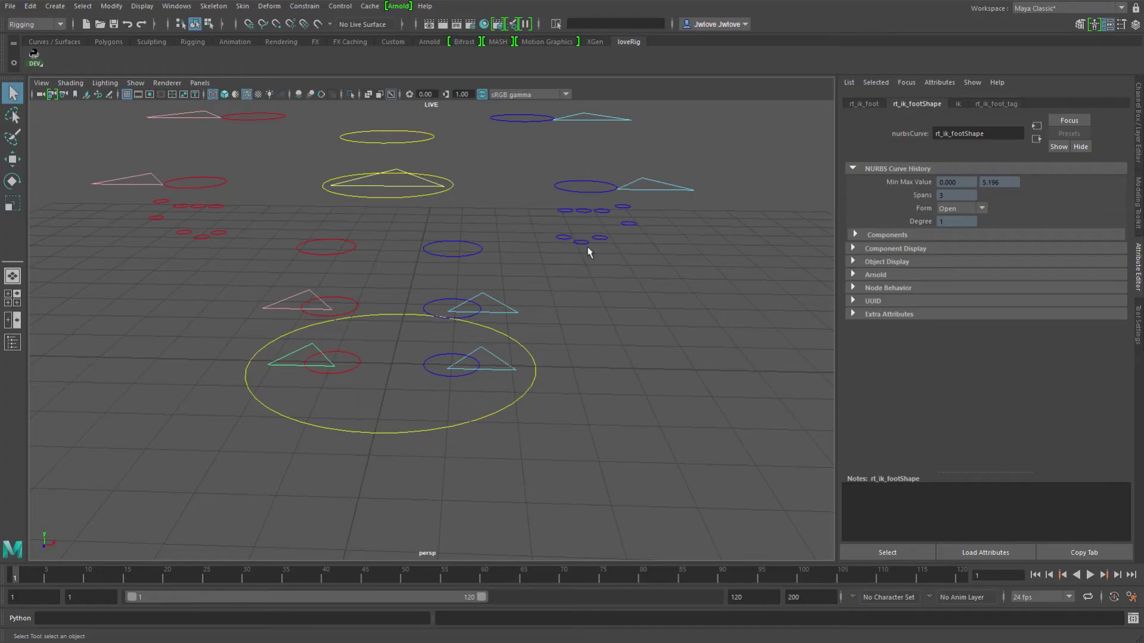
alt+drag(659, 275, 638, 345)
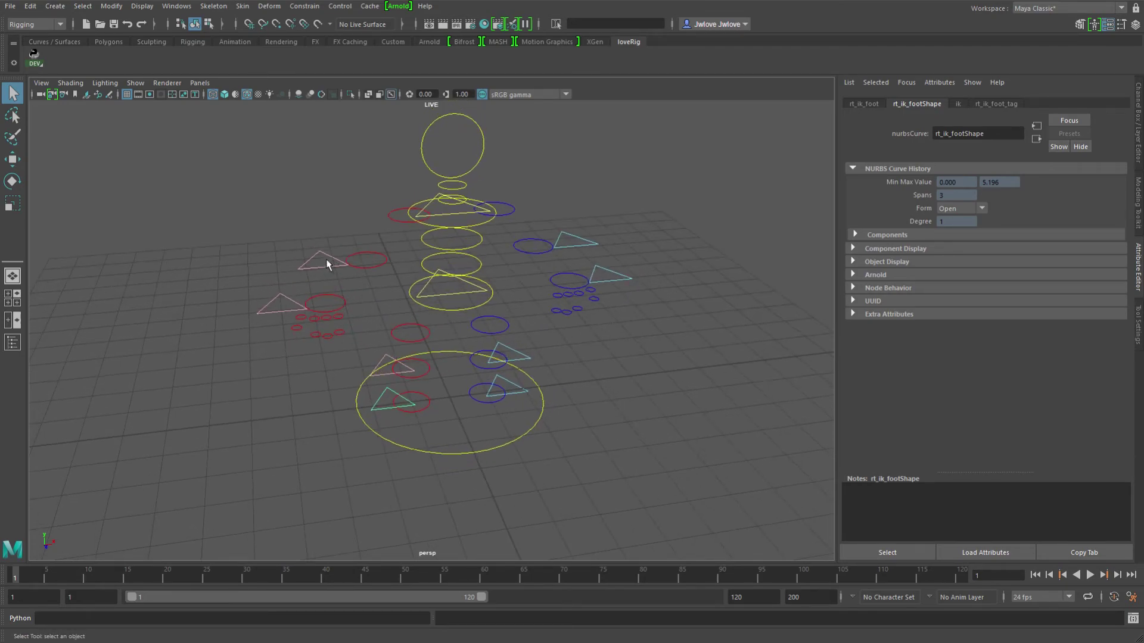
alt+drag(355, 294, 447, 290)
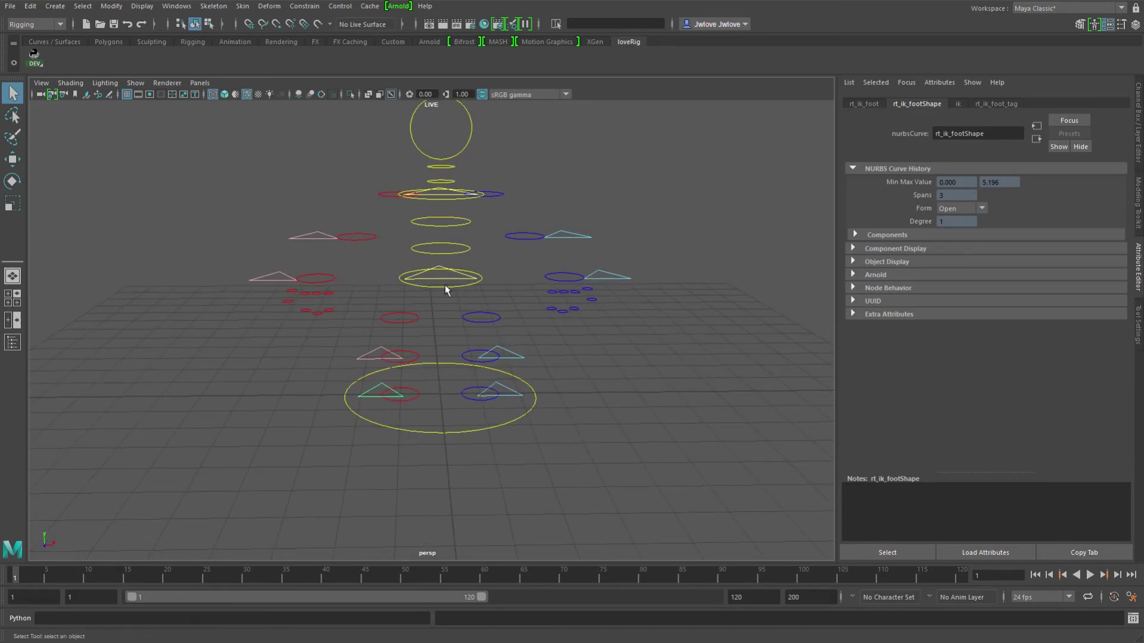
Step: Compare the left IK elbow, left shoulder, left elbow and right elbow controls, then re-angle the view
click(601, 234)
drag(488, 180, 504, 210)
click(522, 236)
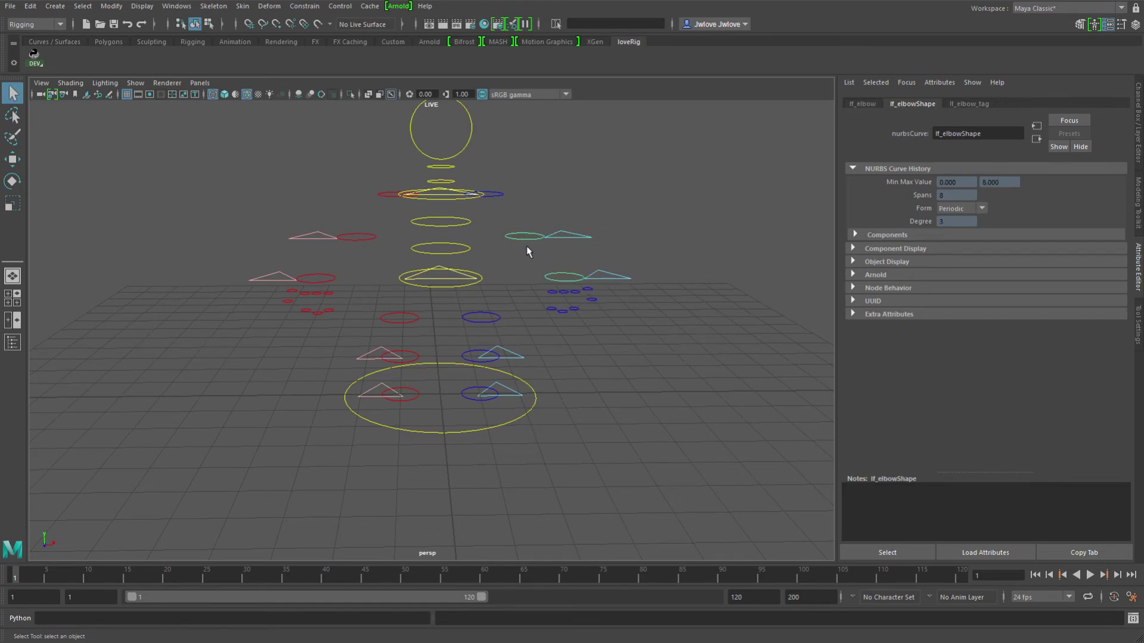
click(354, 237)
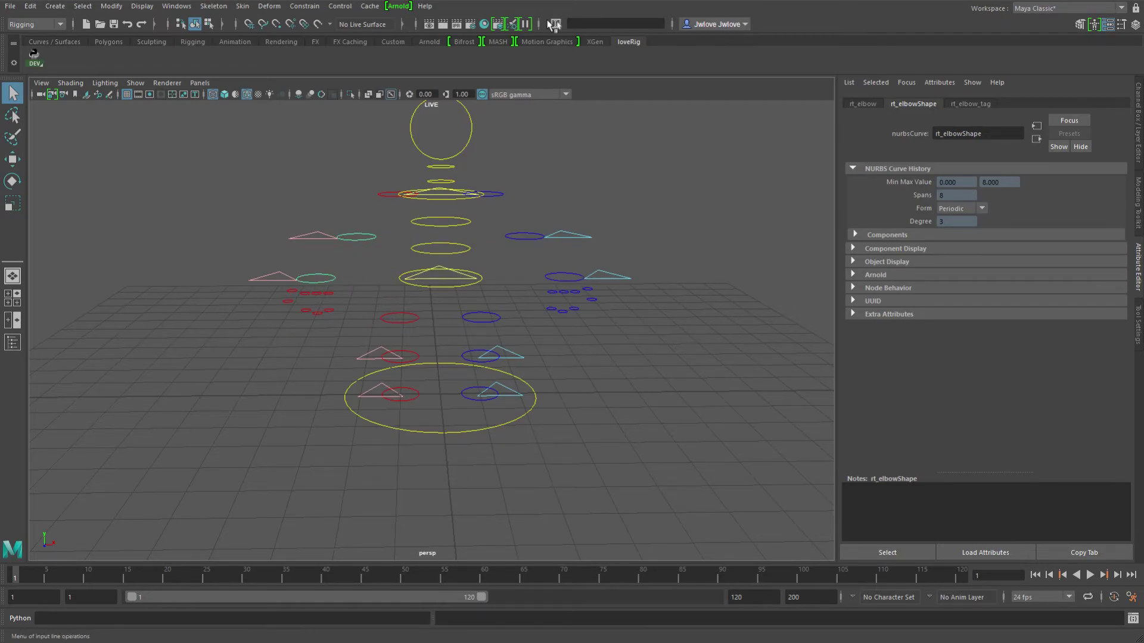
alt+drag(476, 274, 516, 385)
alt+middle_drag(531, 396, 504, 346)
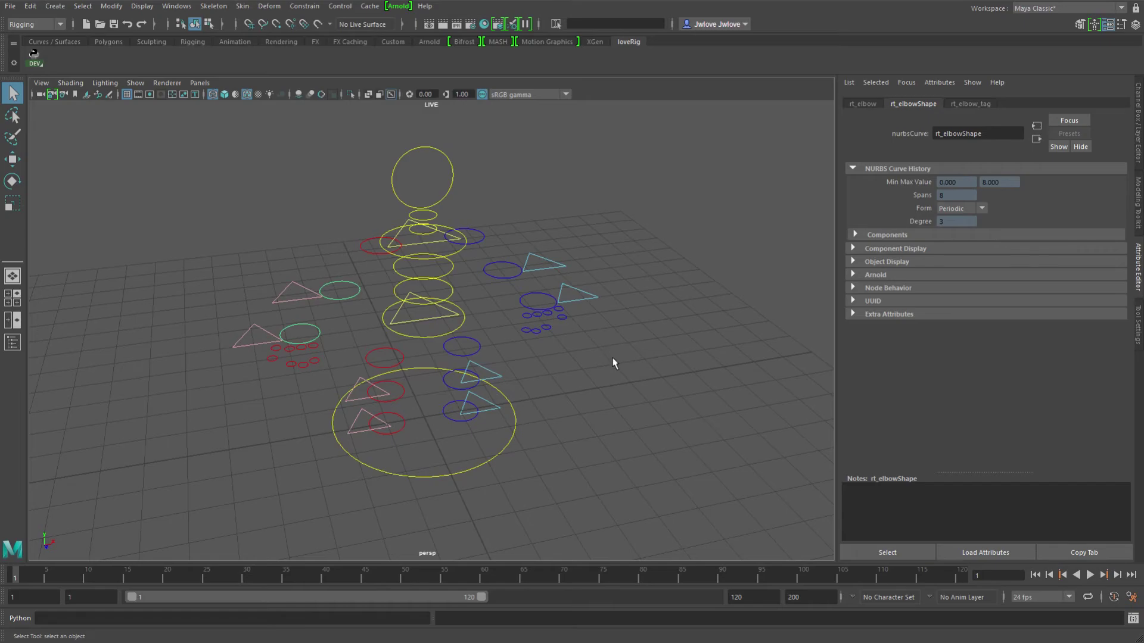
mouse_move(498, 459)
alt+mouse_down()
mouse_move(513, 444)
mouse_move(500, 456)
alt+mouse_up()
Step: Select the main control, then the right IK foot triangle inside it
click(395, 463)
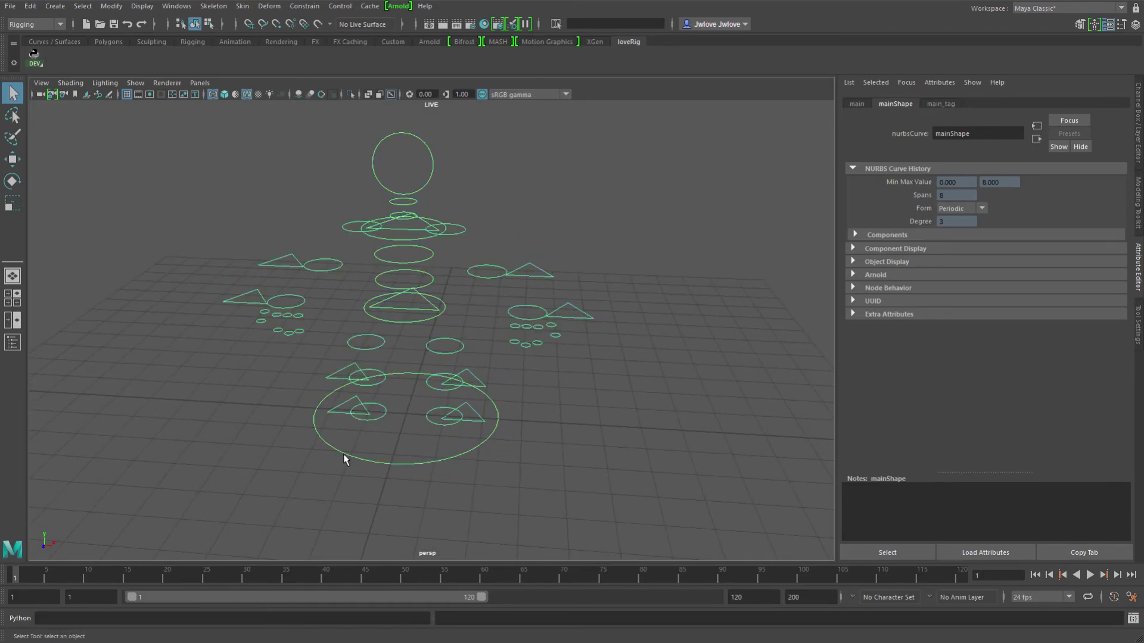
click(345, 411)
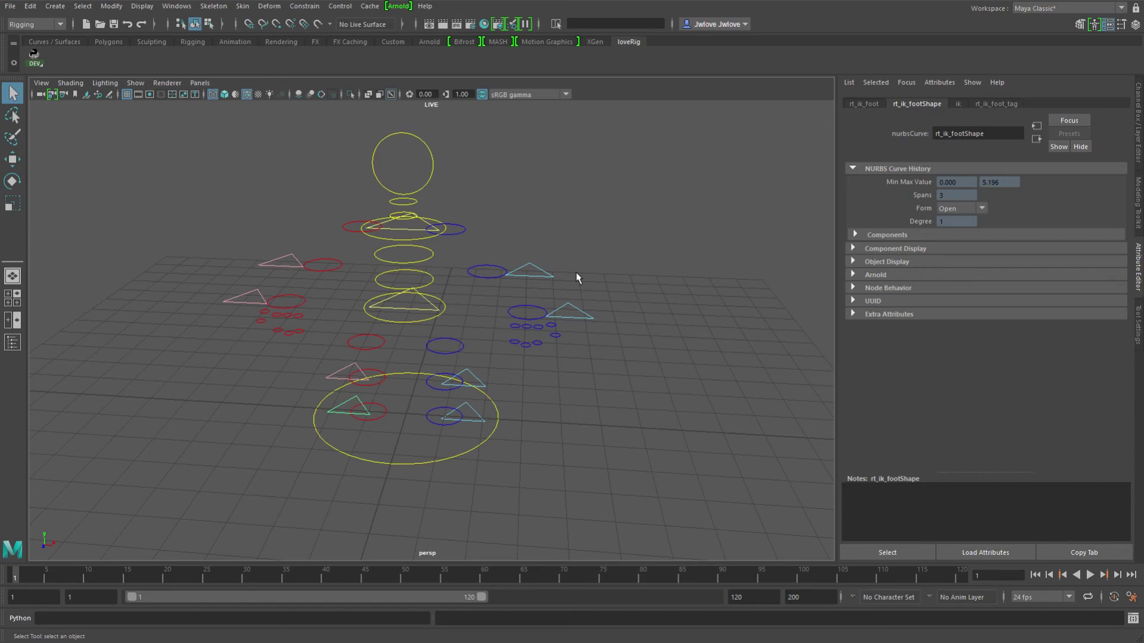
alt+drag(628, 394, 603, 393)
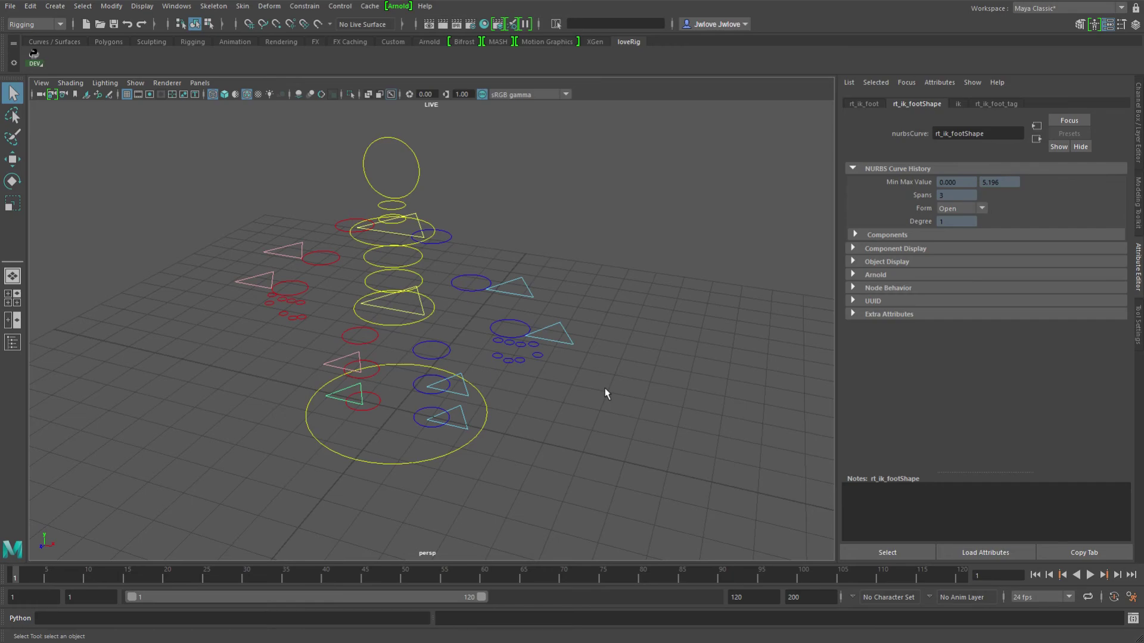